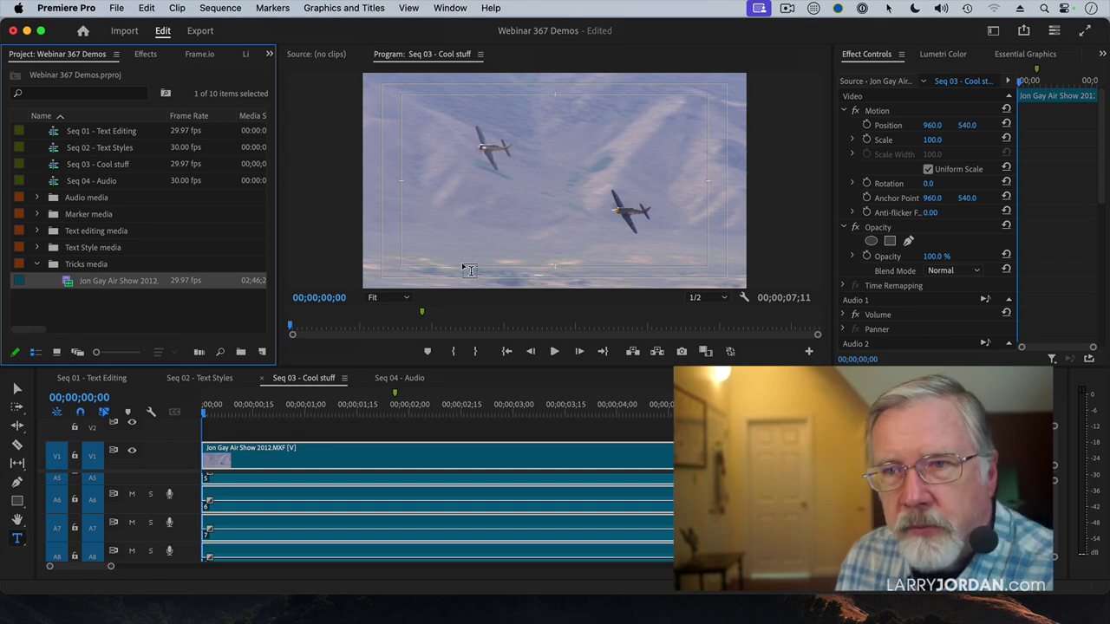
- Start Create Proxies for the air show clip and keep the proxy frame size at Half
{"action": "mouse_move", "coordinate": [104, 282]}
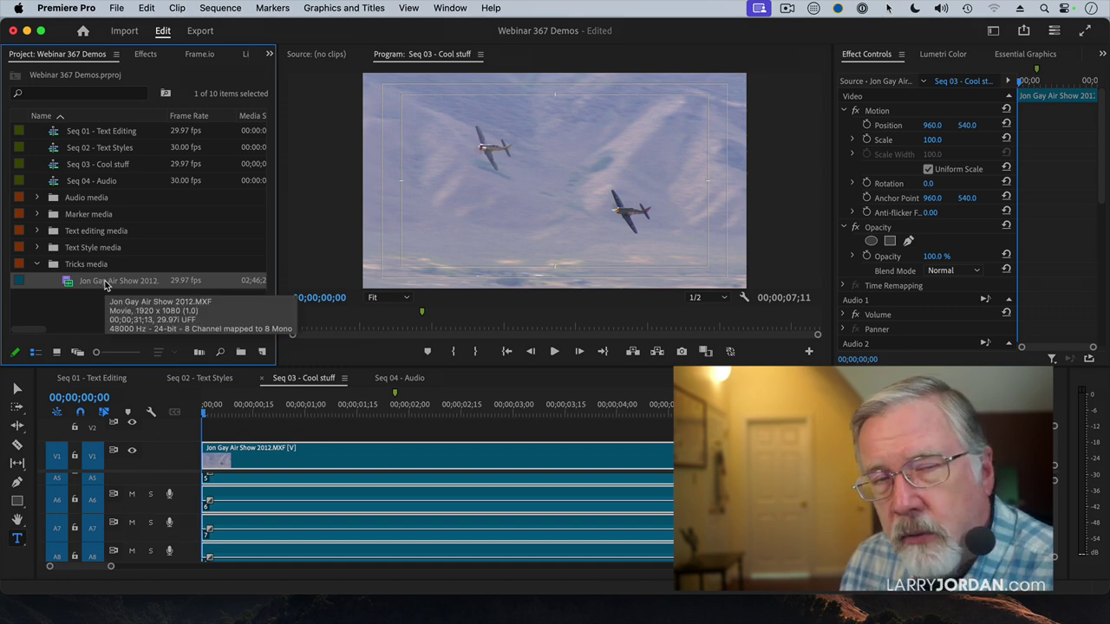
{"action": "right_click", "coordinate": [105, 284]}
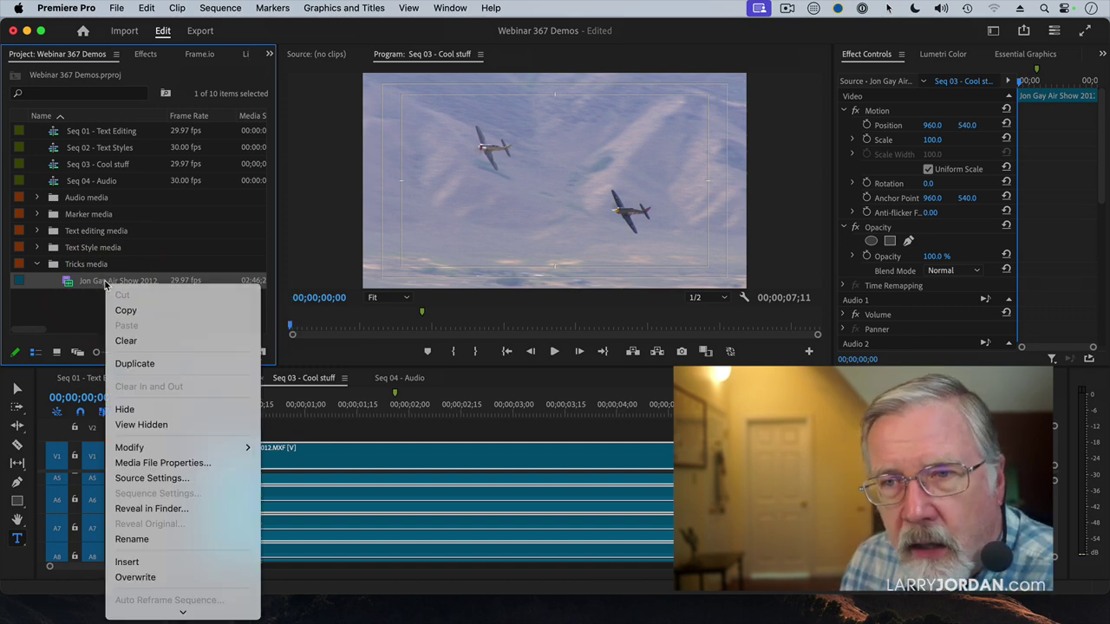
{"action": "scroll", "coordinate": [183, 317], "scroll_direction": "down", "scroll_amount": 5}
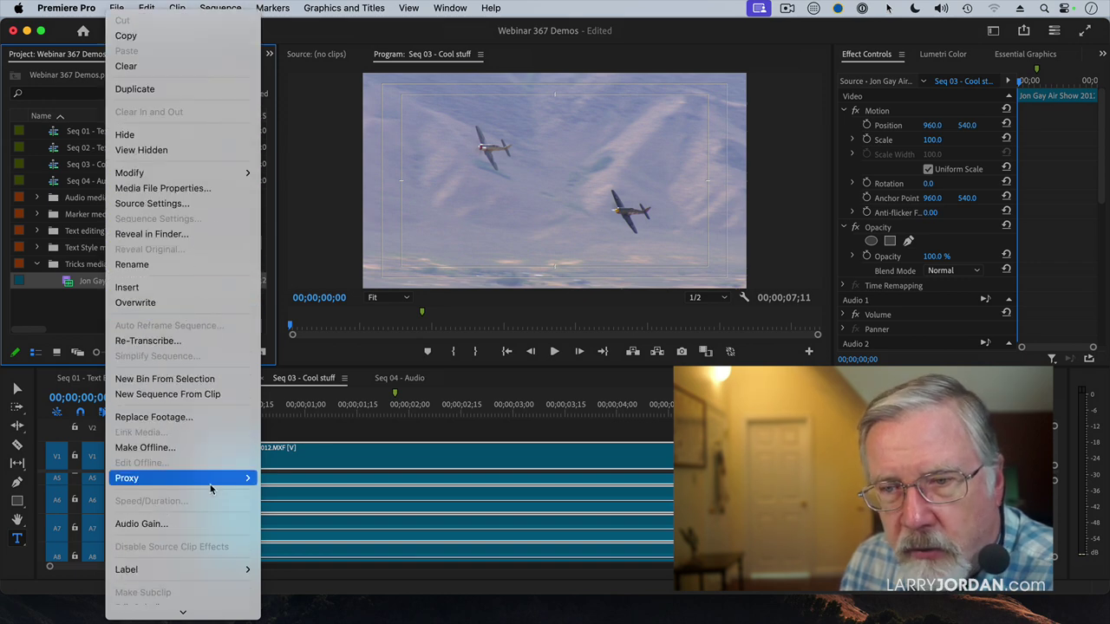
{"action": "mouse_move", "coordinate": [210, 490]}
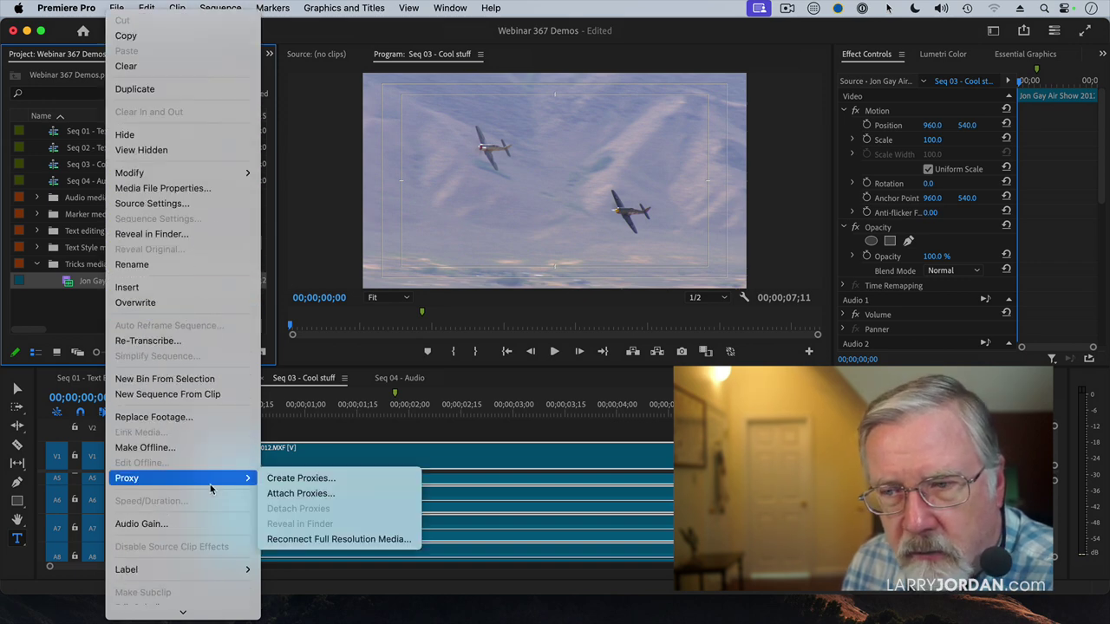
{"action": "left_click", "coordinate": [364, 481]}
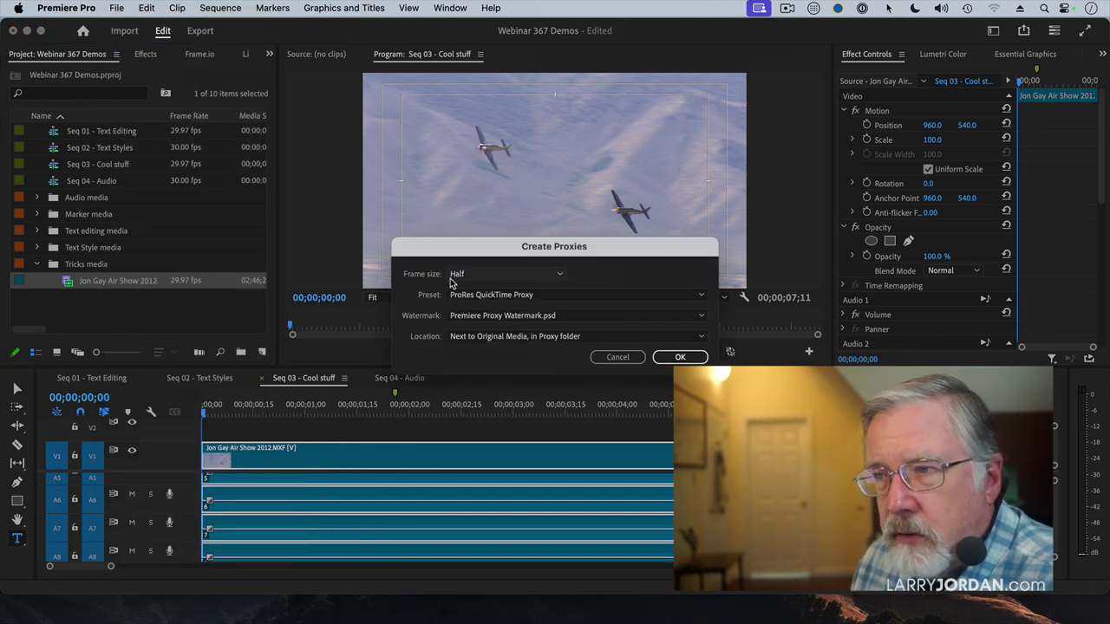
{"action": "left_click", "coordinate": [473, 275]}
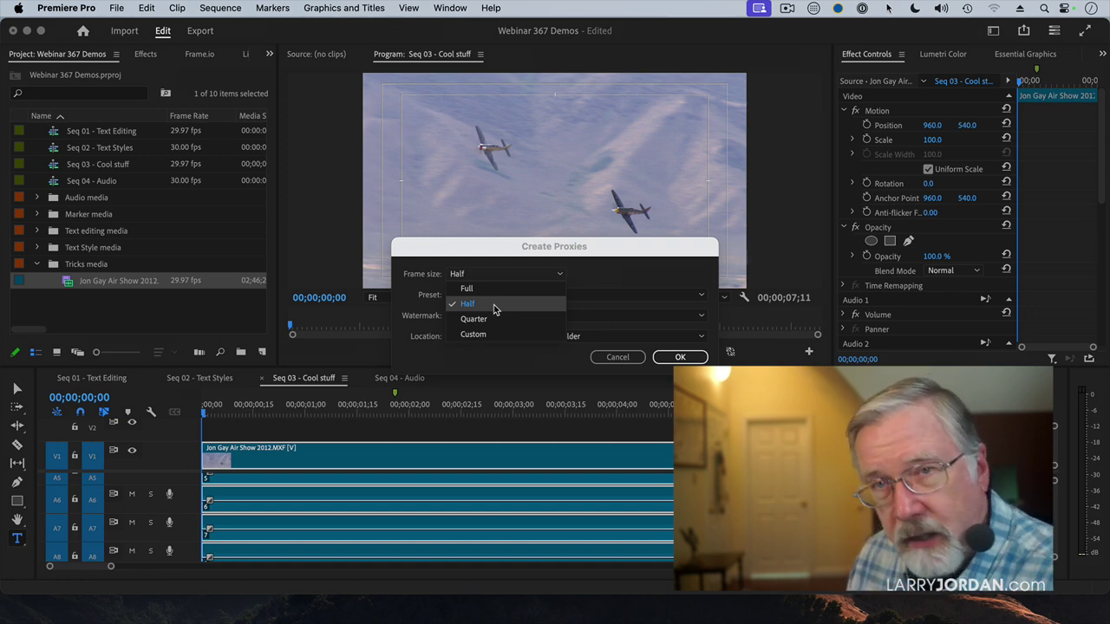
{"action": "left_click", "coordinate": [493, 304]}
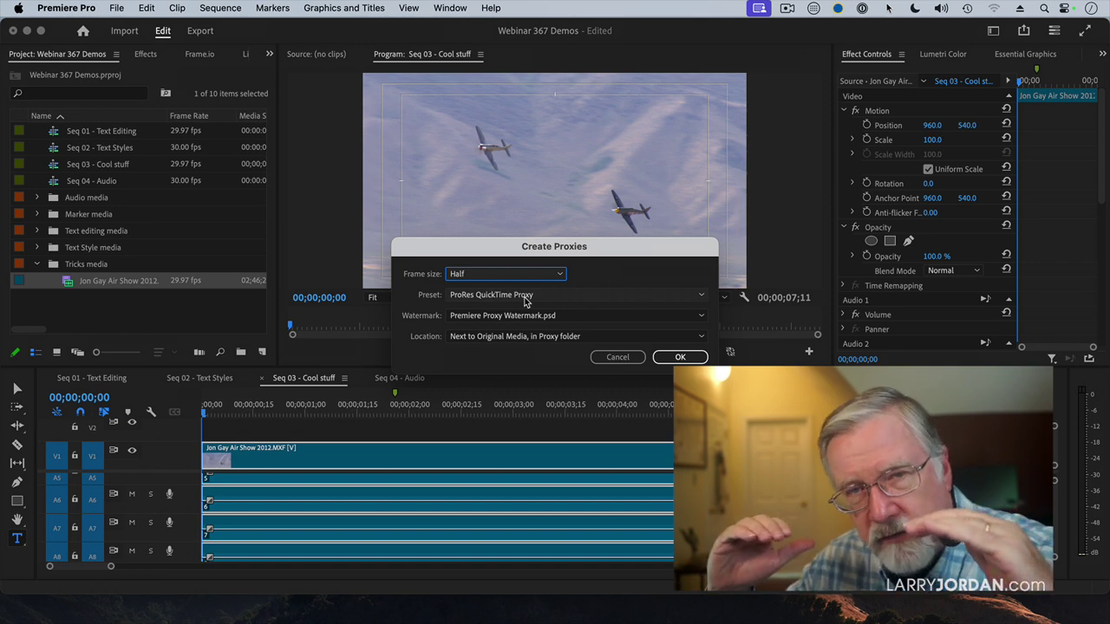
{"action": "left_click", "coordinate": [524, 297]}
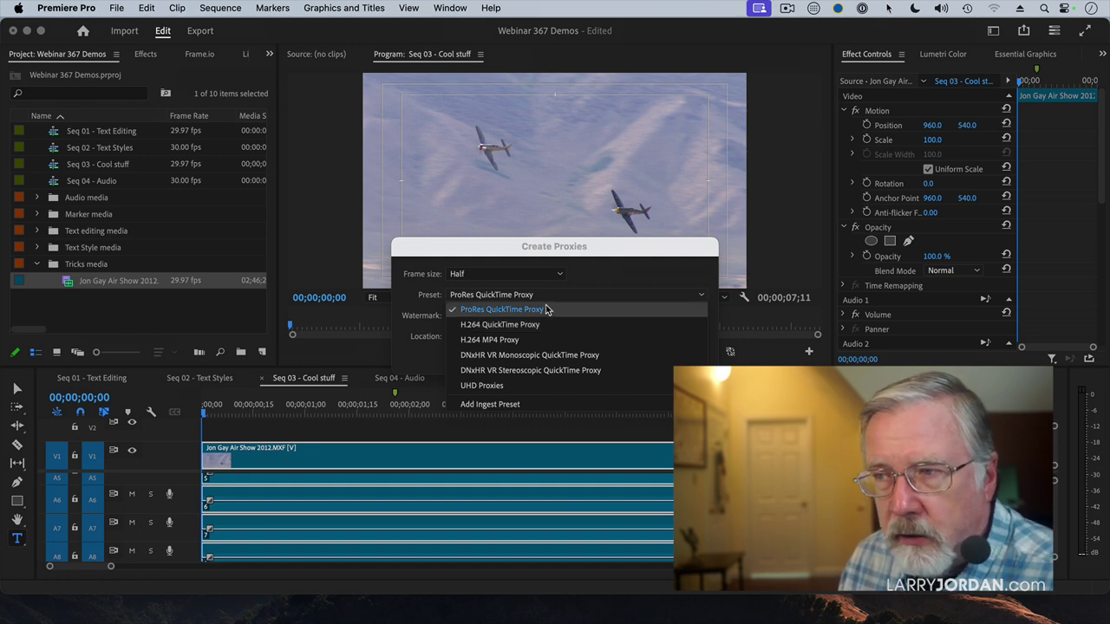
{"action": "left_click", "coordinate": [545, 309]}
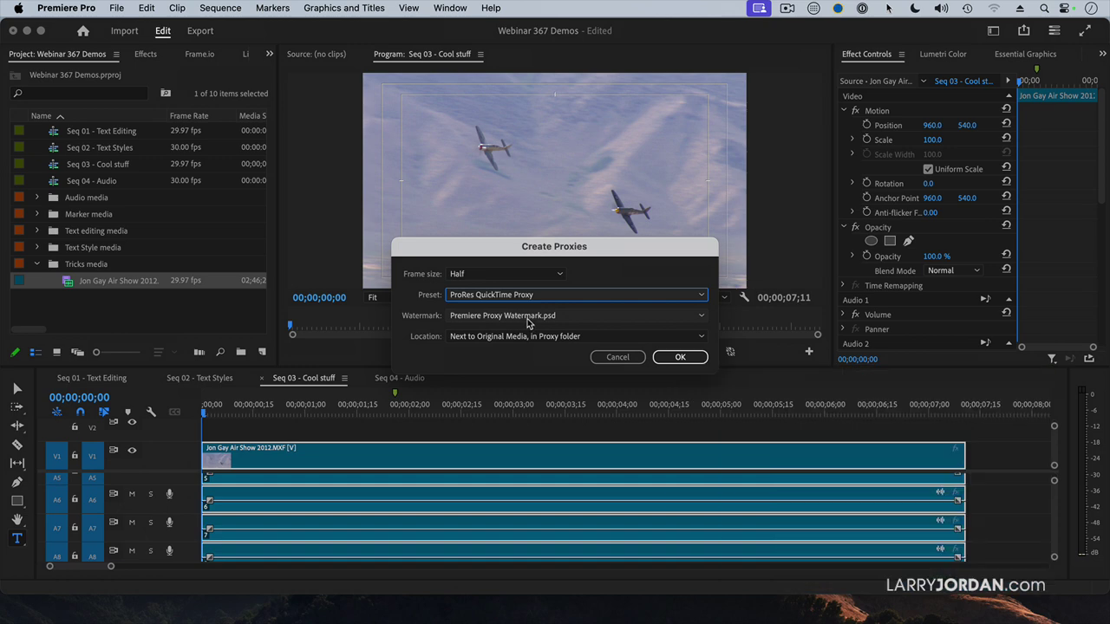
- Confirm the Half-size ProRes proxy settings to encode it in Media Encoder, then return to Premiere Pro
{"action": "left_click", "coordinate": [681, 358]}
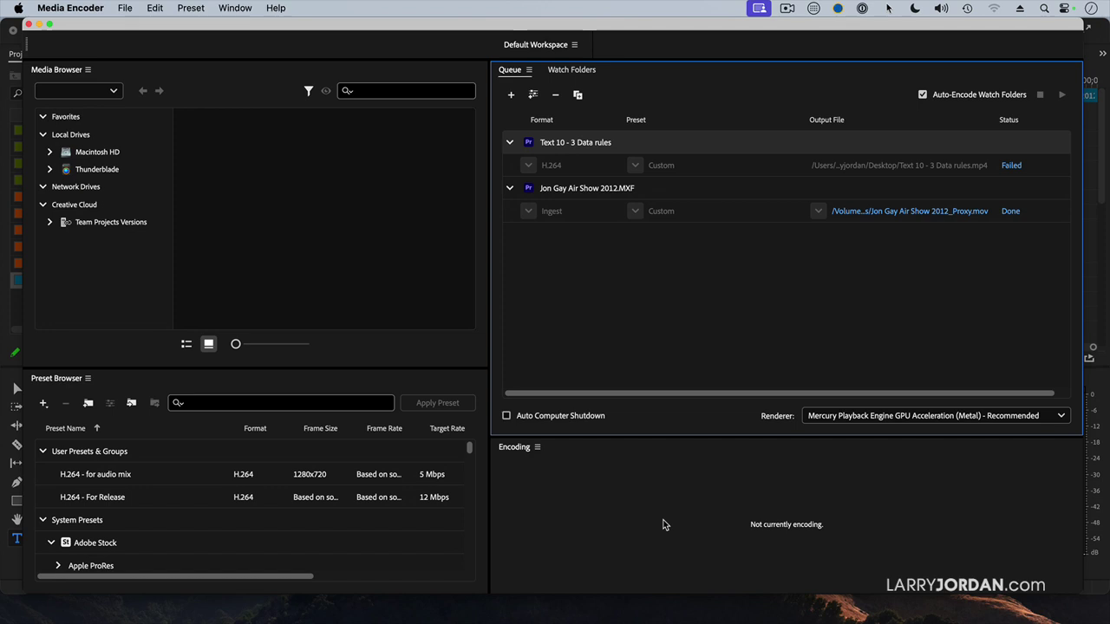
{"action": "key", "text": "super+Tab"}
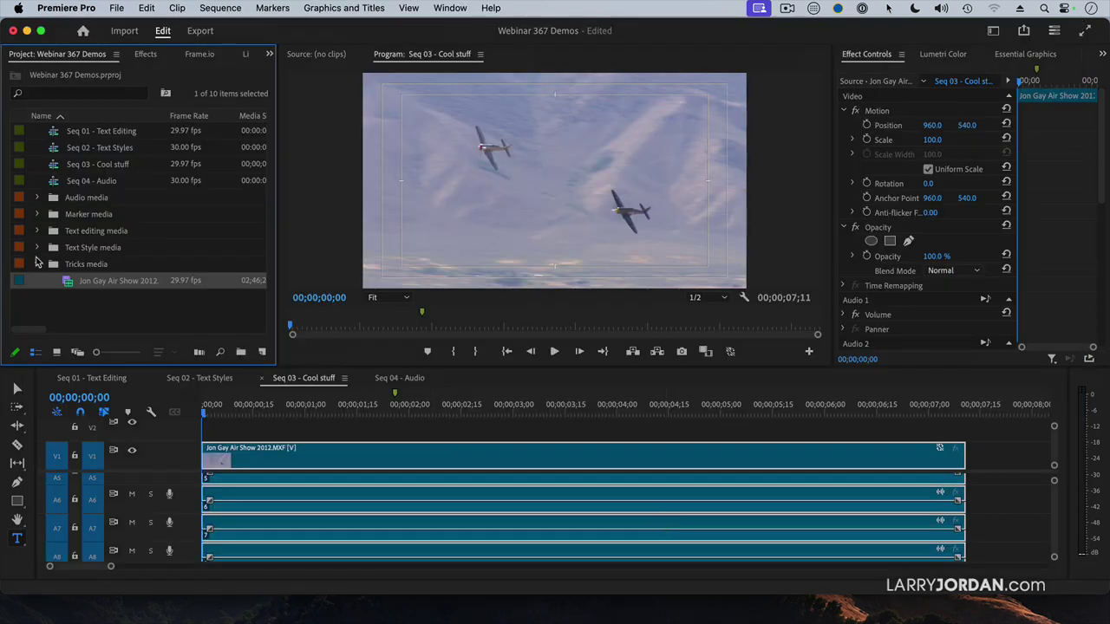
- Select the air show clip and turn on Toggle Proxies to show the PROXY watermark
{"action": "left_click", "coordinate": [136, 288]}
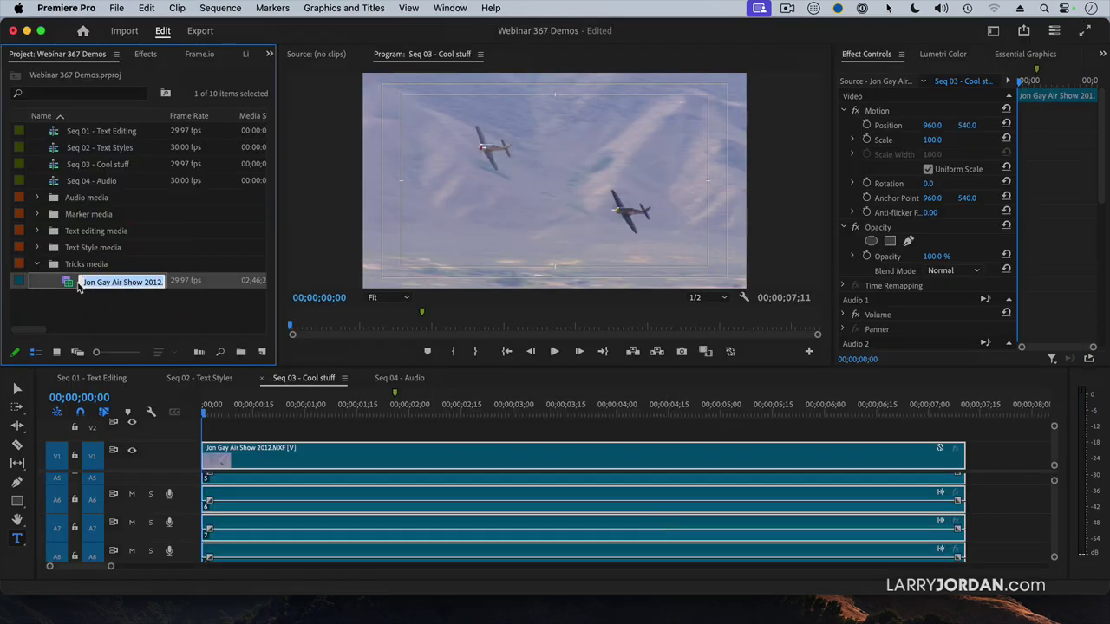
{"action": "left_click", "coordinate": [70, 280]}
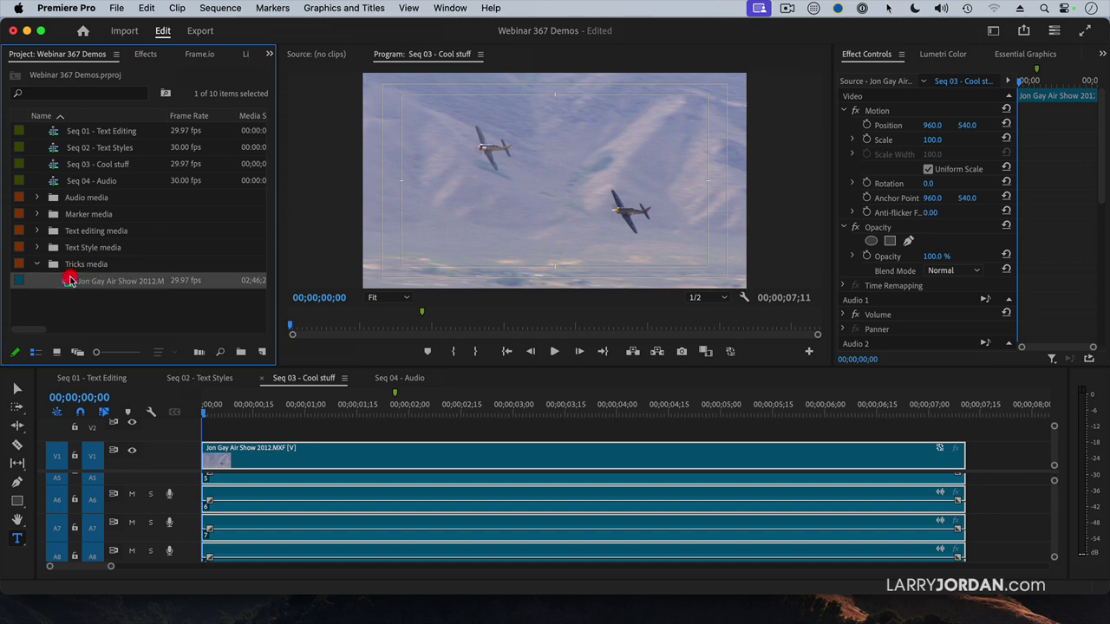
{"action": "left_click", "coordinate": [731, 354]}
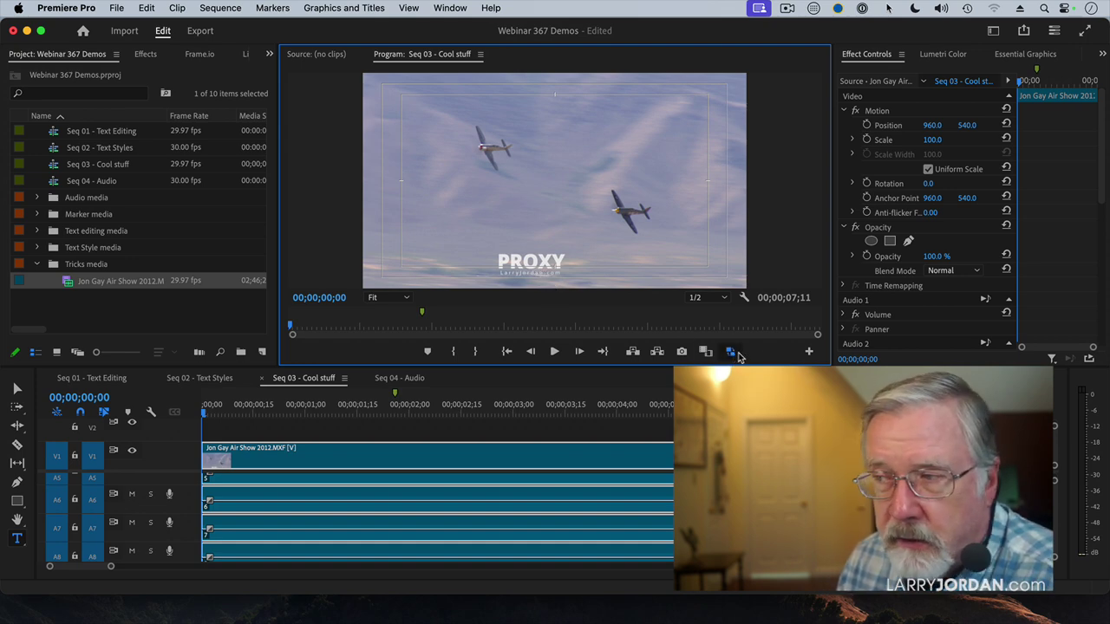
- Cancel the Button Editor, then toggle proxy playback off and back on, keeping the watermark visible
{"action": "left_click", "coordinate": [810, 351]}
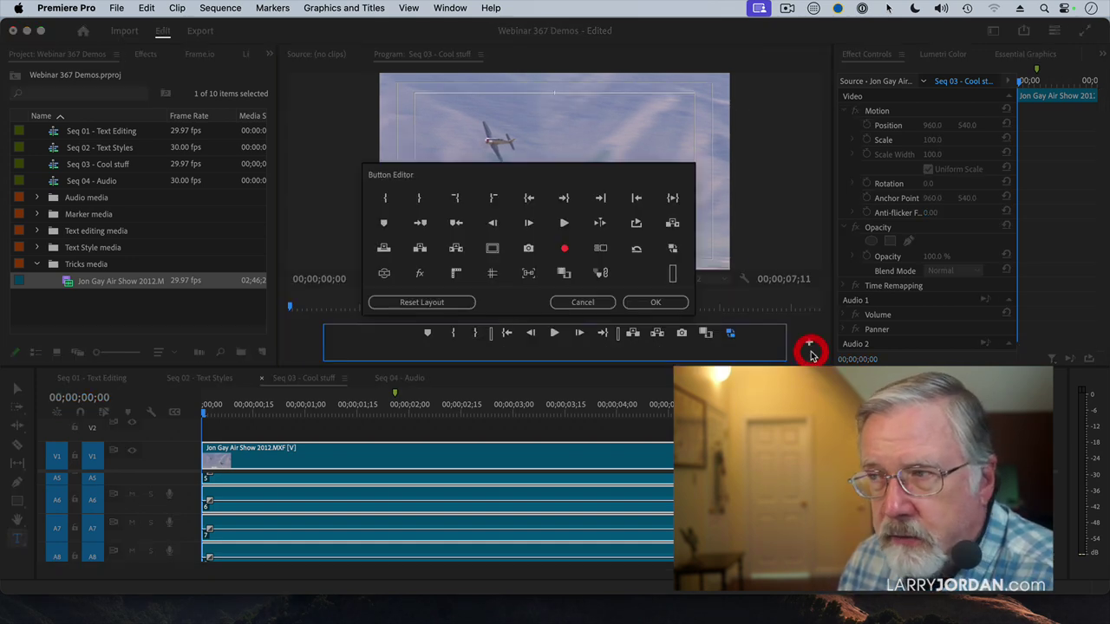
{"action": "left_click", "coordinate": [583, 302]}
{"action": "left_click", "coordinate": [732, 353]}
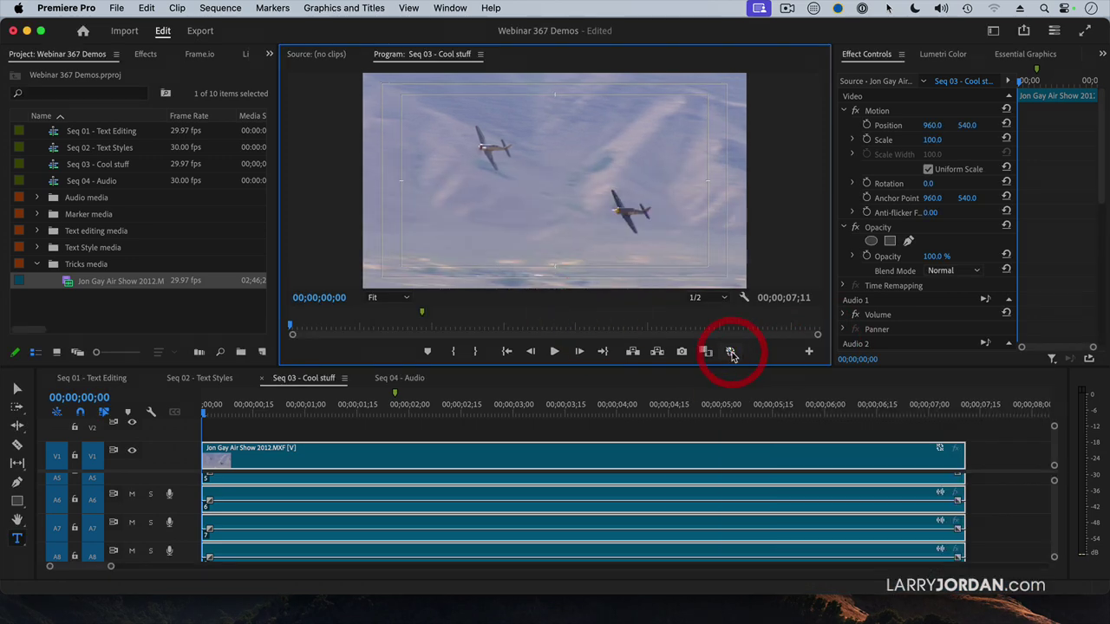
{"action": "left_click", "coordinate": [733, 354]}
{"action": "left_click", "coordinate": [733, 353]}
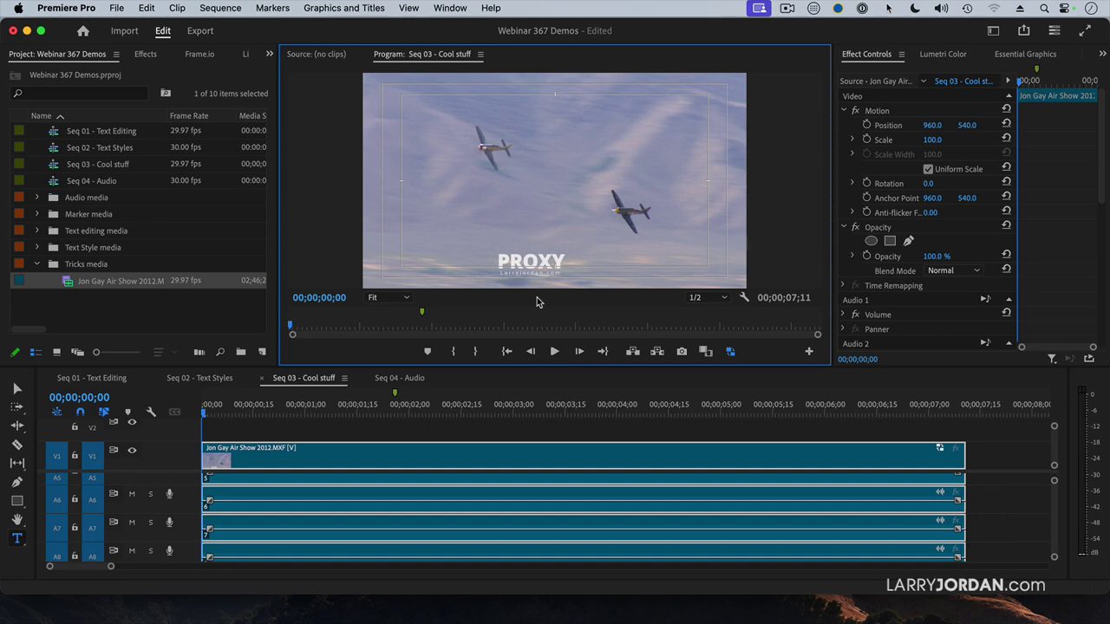
{"action": "key", "text": "super+Tab"}
- In the watermark document, drag the black box into the lower-right corner beneath the PROXY text
{"action": "left_click", "coordinate": [132, 9]}
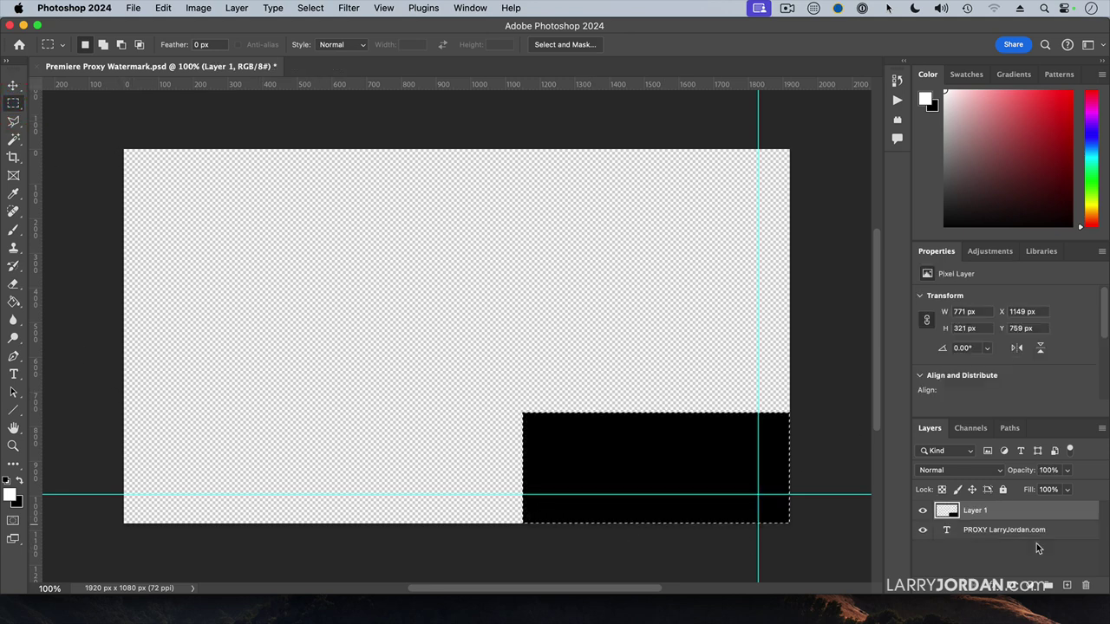
{"action": "left_click_drag", "start_coordinate": [988, 512], "coordinate": [1011, 537]}
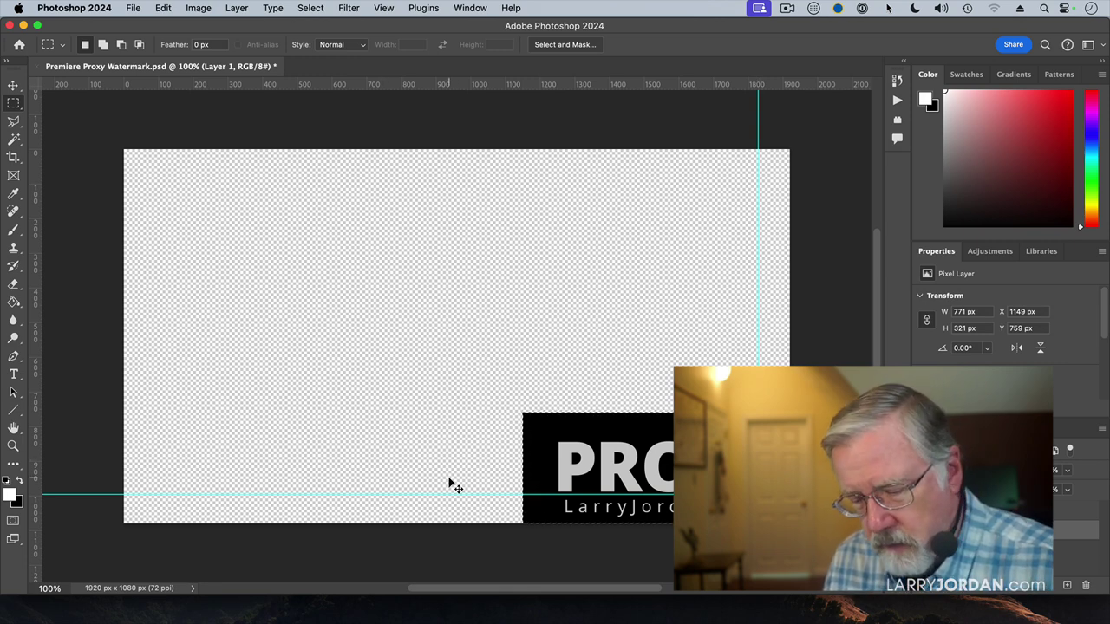
- Return to Premiere Pro to view the air show proxy under the PROXY watermark
{"action": "key", "text": "super+Tab"}
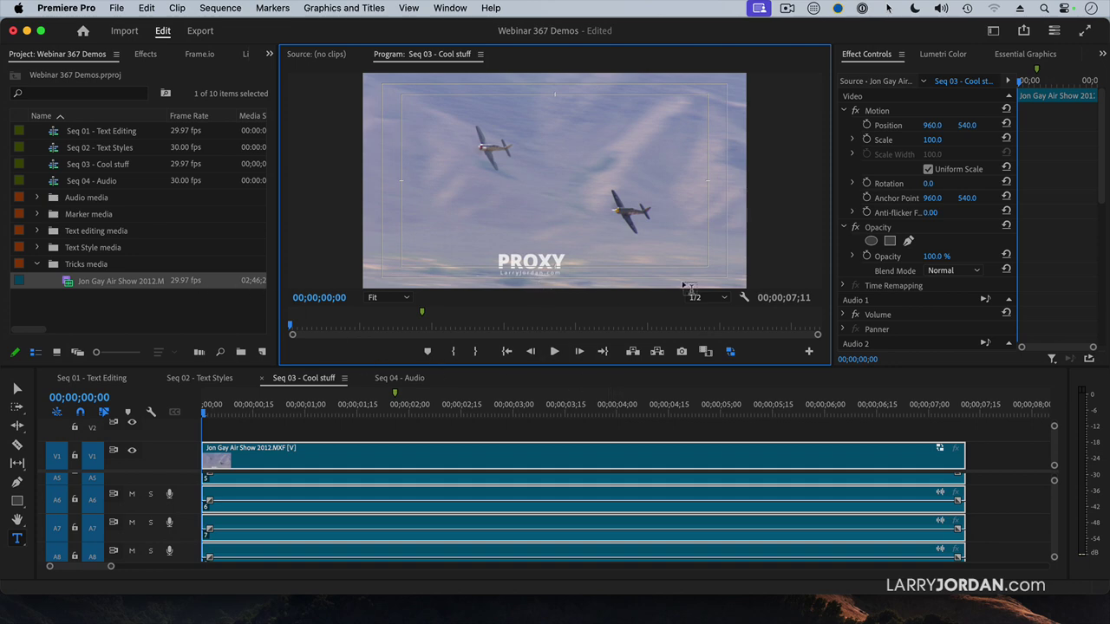
- Turn off proxy playback and use Proxy > Detach Proxies on the air show clip
{"action": "left_click", "coordinate": [731, 353]}
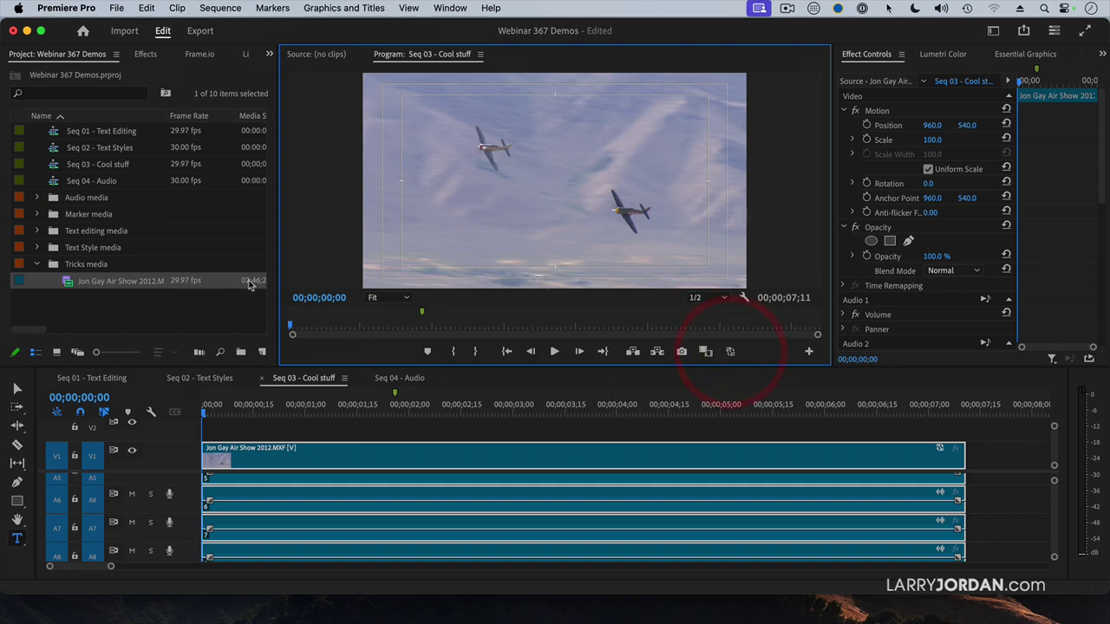
{"action": "left_click", "coordinate": [143, 286]}
{"action": "right_click", "coordinate": [143, 287]}
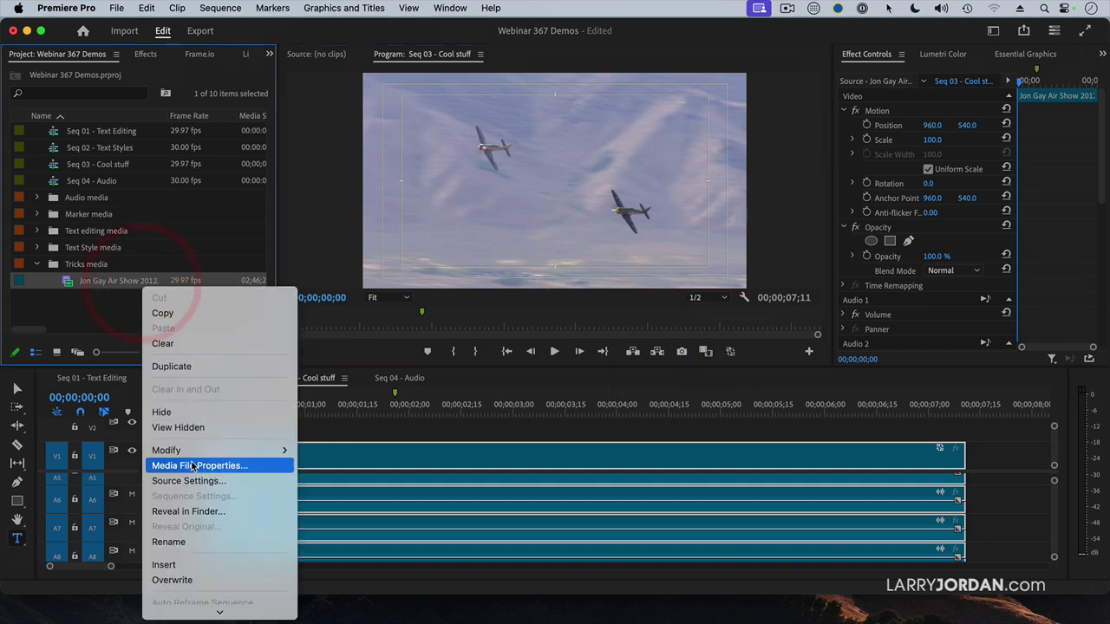
{"action": "mouse_move", "coordinate": [216, 588]}
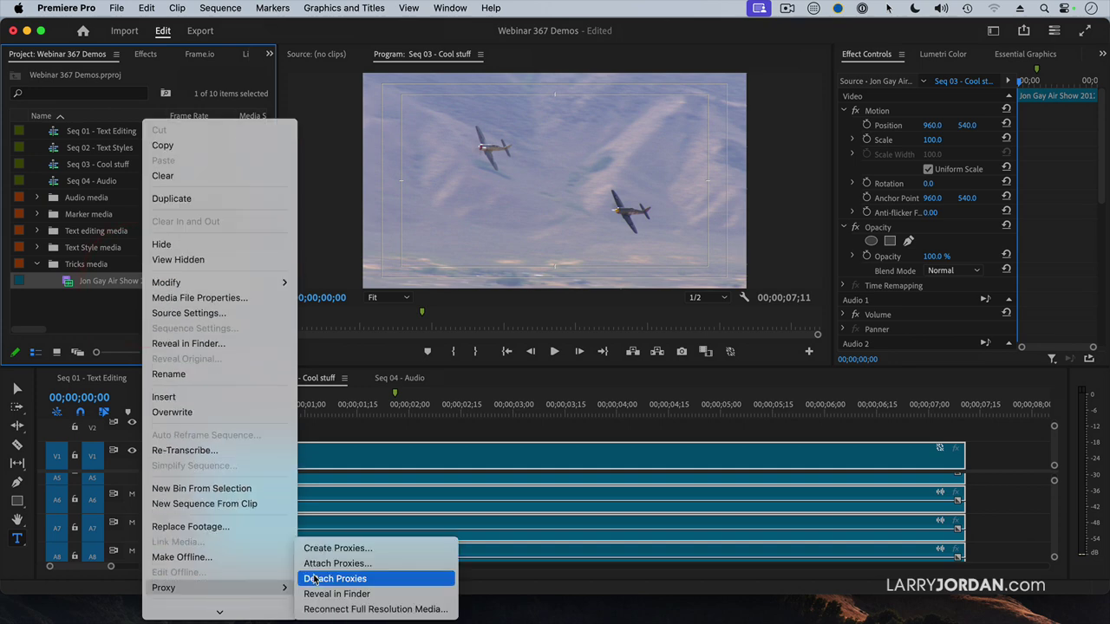
{"action": "left_click", "coordinate": [314, 578]}
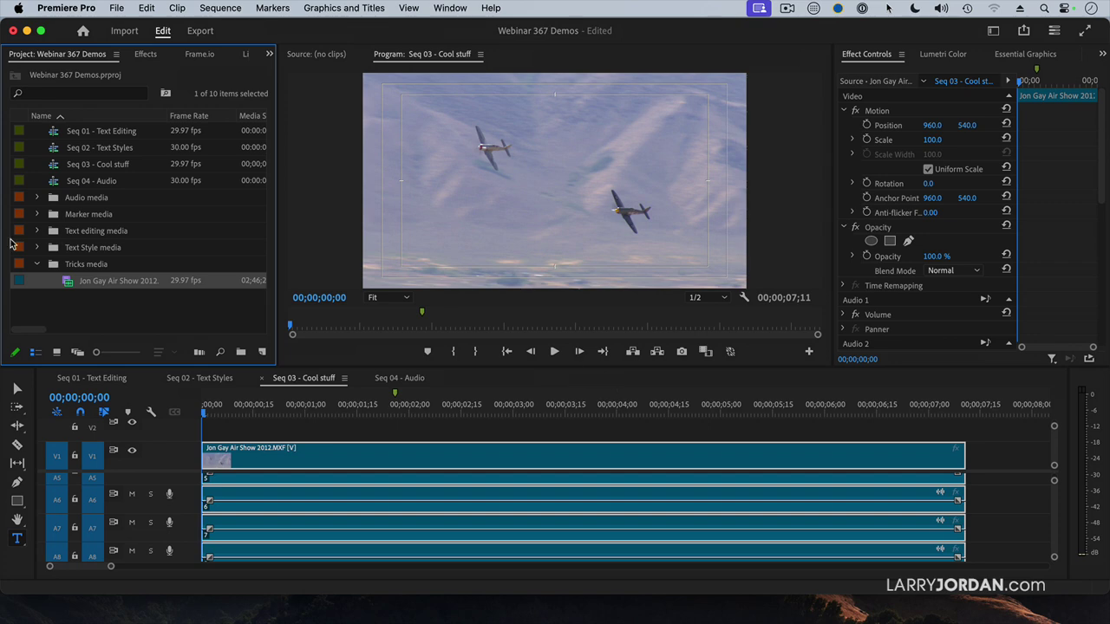
{"action": "right_click", "coordinate": [142, 288]}
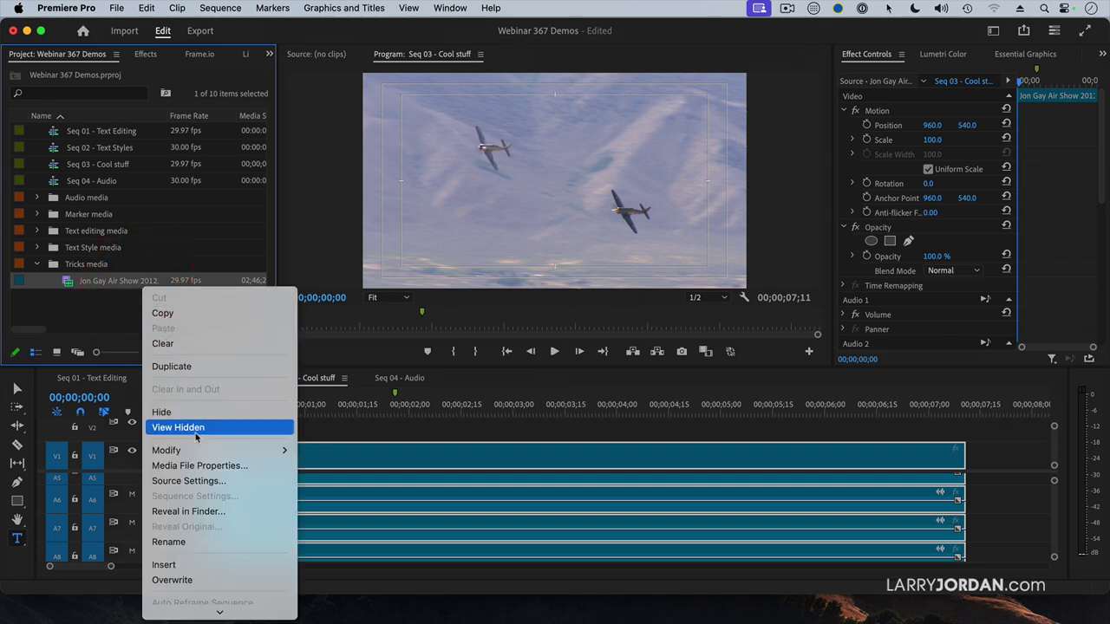
- Reveal the clip in Finder and Quick Look the original Jon Gay Air Show 2012.MXF
{"action": "left_click", "coordinate": [224, 513]}
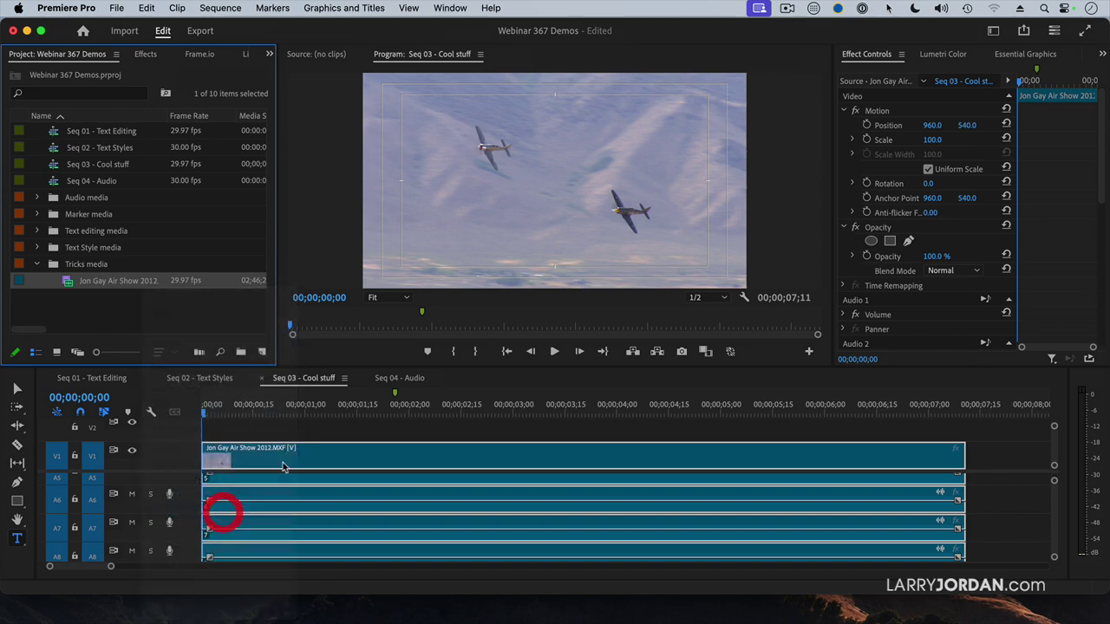
{"action": "left_click", "coordinate": [451, 239]}
{"action": "left_click", "coordinate": [433, 198]}
{"action": "left_click", "coordinate": [412, 212]}
{"action": "key", "text": "space"}
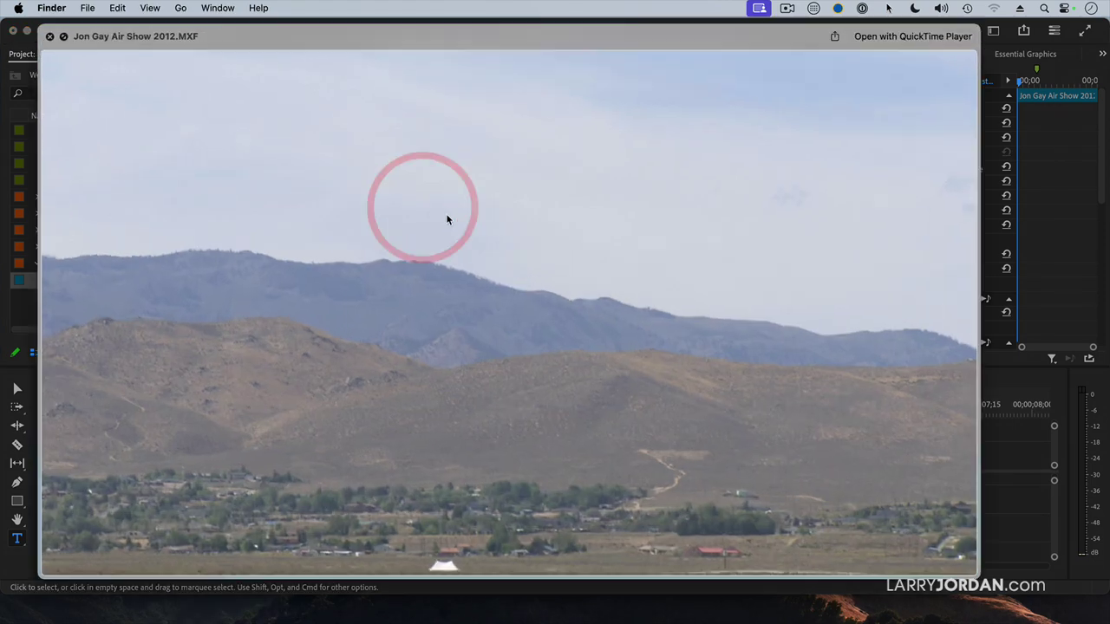
{"action": "key", "text": "space"}
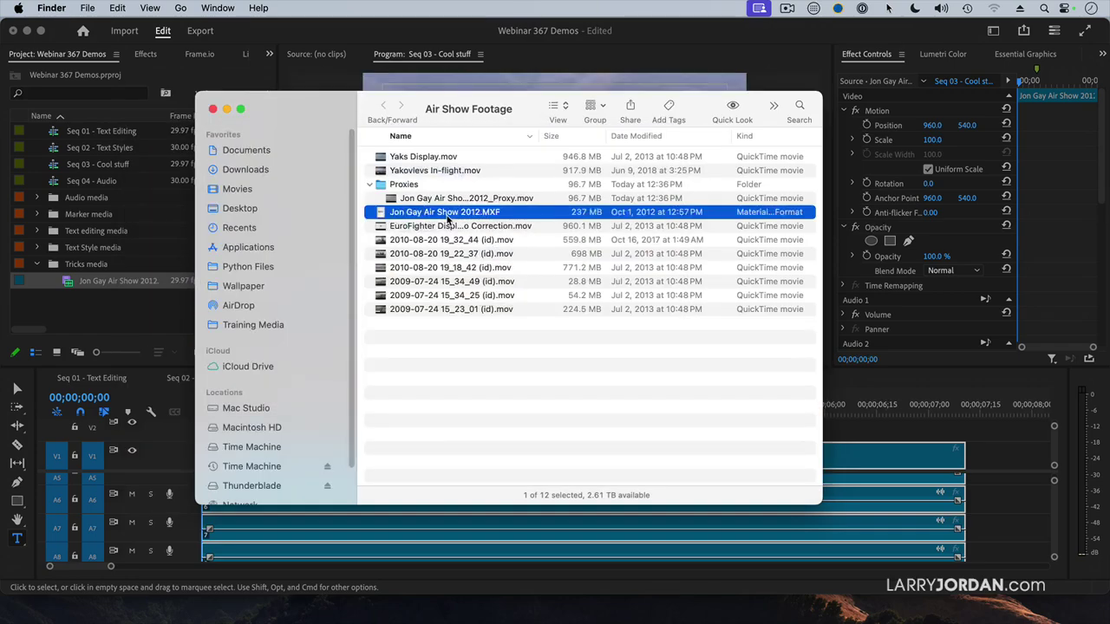
{"action": "left_click", "coordinate": [410, 184]}
{"action": "left_click", "coordinate": [411, 197]}
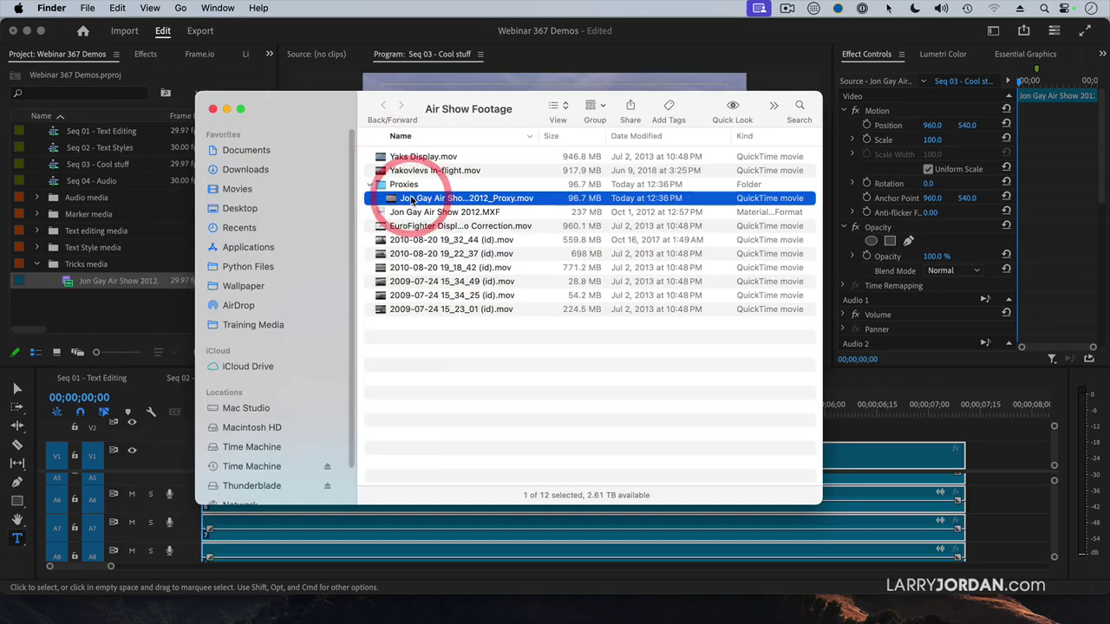
{"action": "key", "text": "space"}
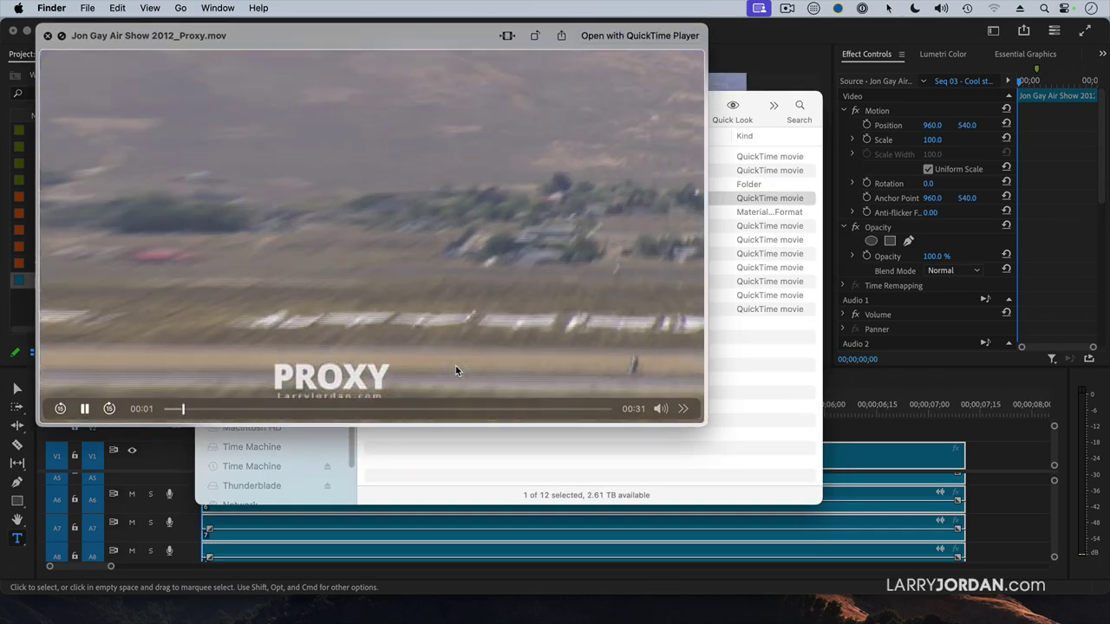
{"action": "key", "text": "space"}
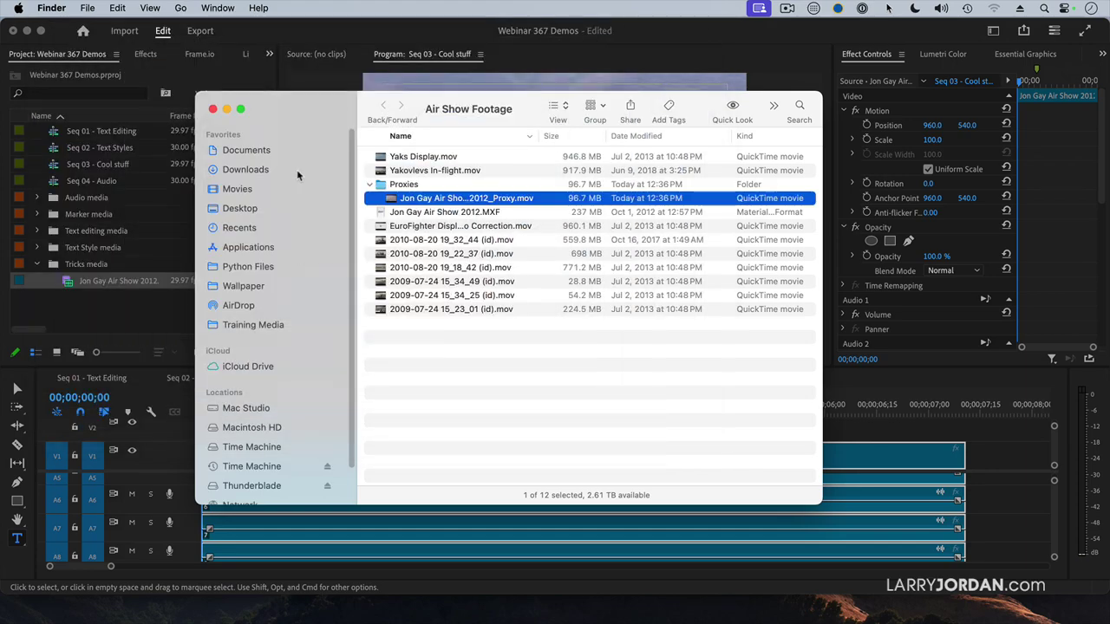
{"action": "left_click", "coordinate": [390, 201]}
{"action": "key", "text": "super+BackSpace"}
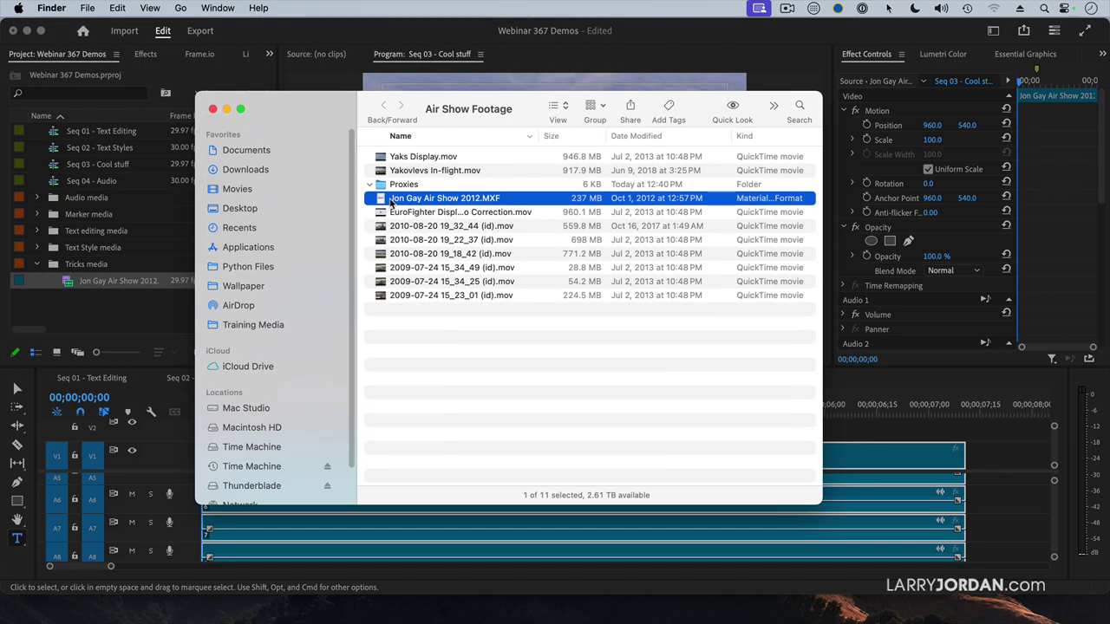
{"action": "left_click", "coordinate": [324, 109]}
- Choose Offline All for the missing proxy, then check the clip's Proxy submenu and dismiss it
{"action": "left_click", "coordinate": [164, 307]}
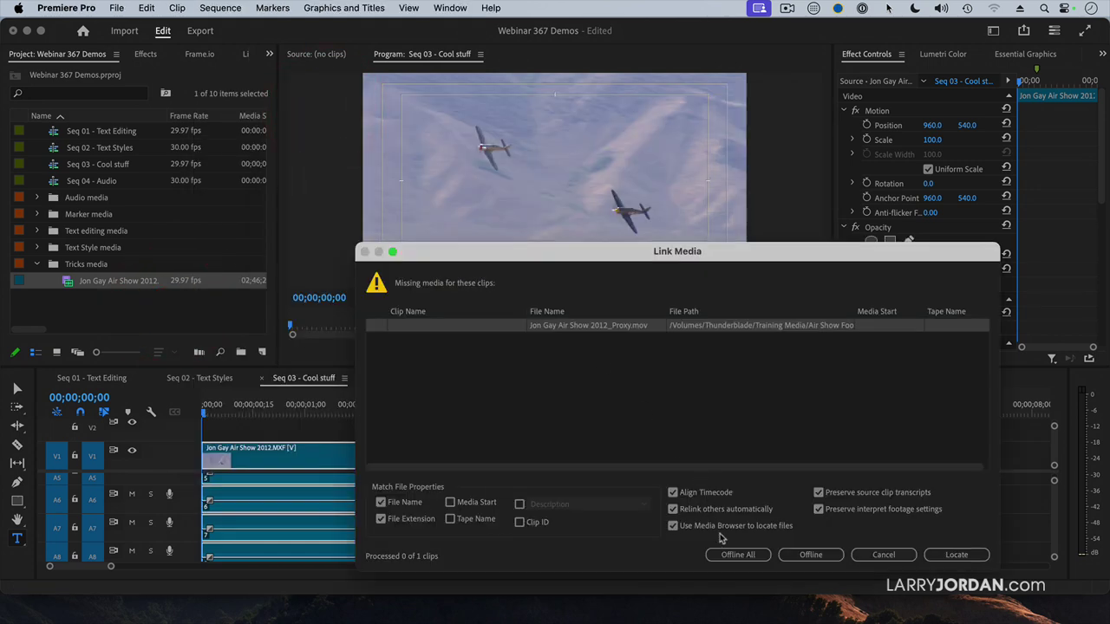
{"action": "left_click", "coordinate": [736, 551]}
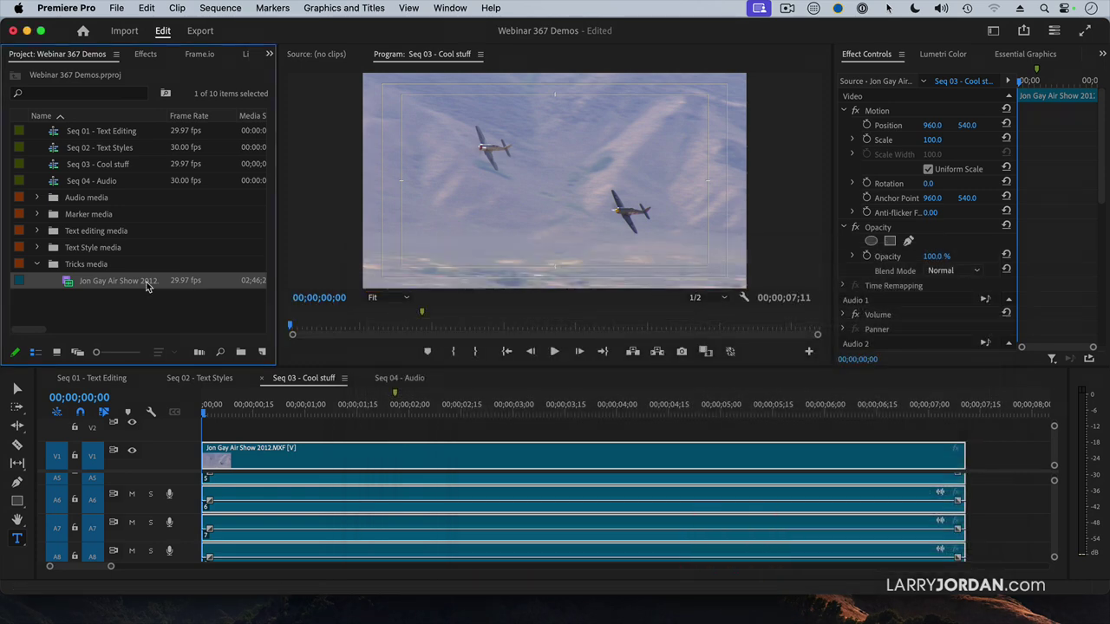
{"action": "right_click", "coordinate": [69, 281]}
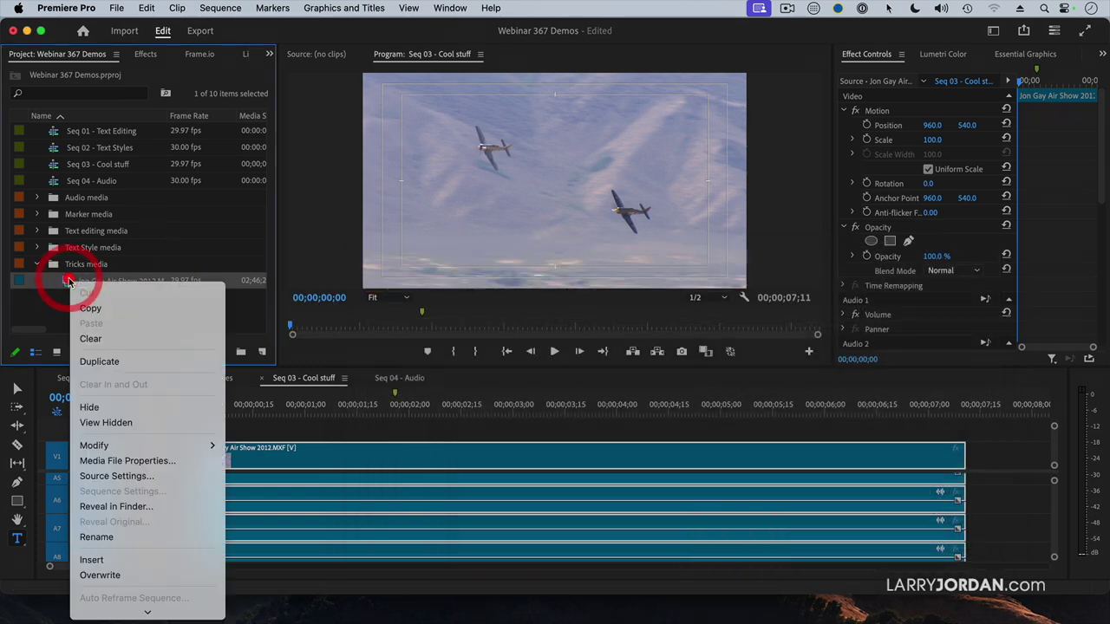
{"action": "scroll", "coordinate": [113, 459], "scroll_direction": "down", "scroll_amount": 5}
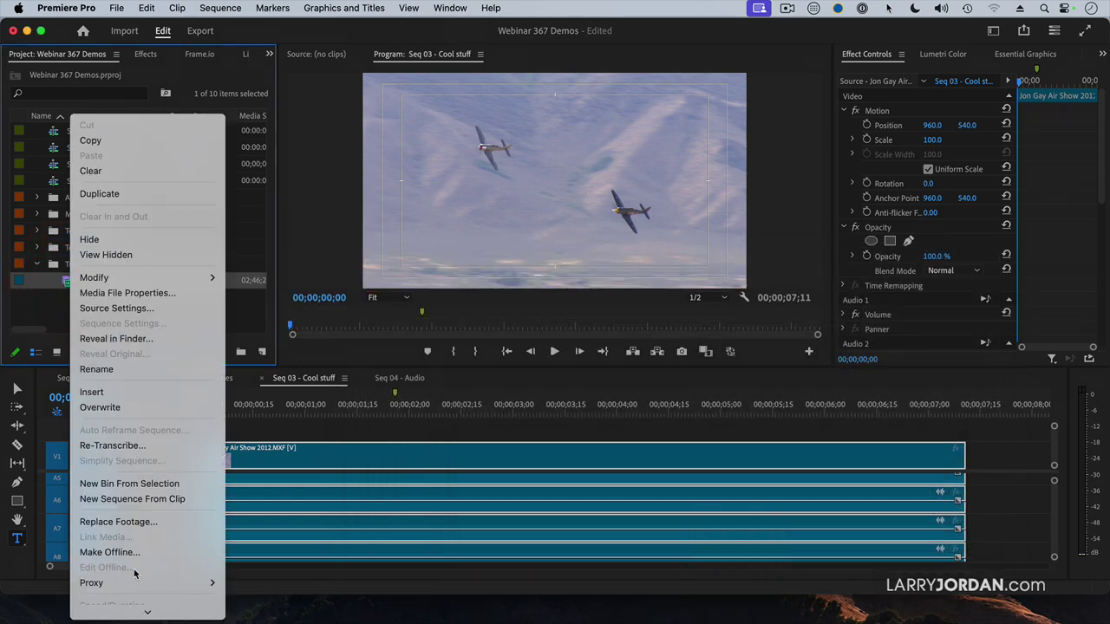
{"action": "mouse_move", "coordinate": [173, 583]}
{"action": "left_click", "coordinate": [242, 326]}
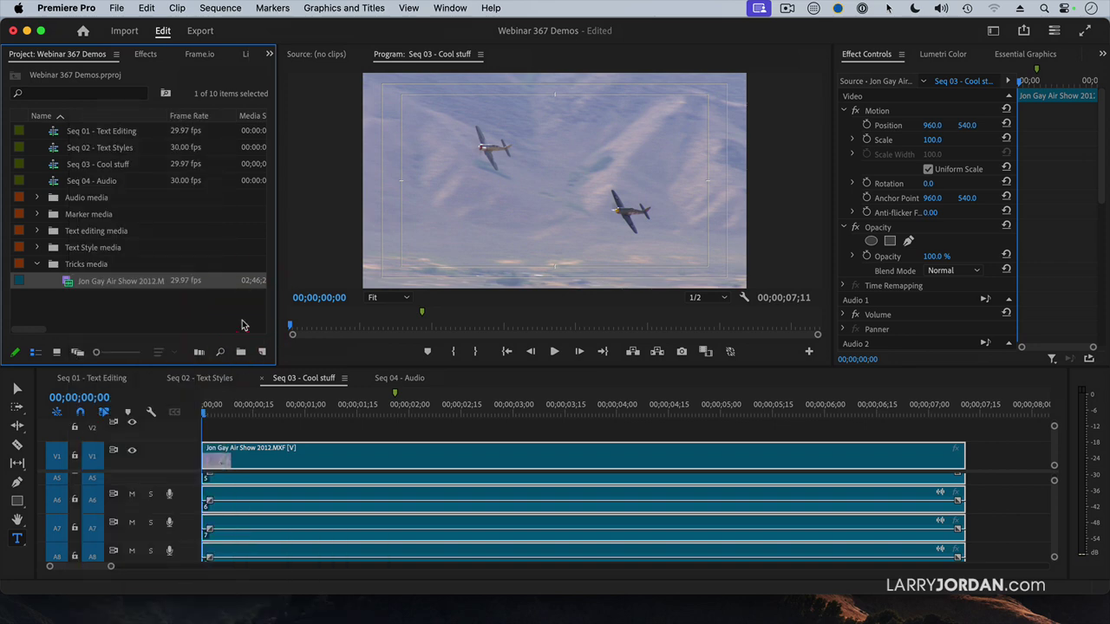